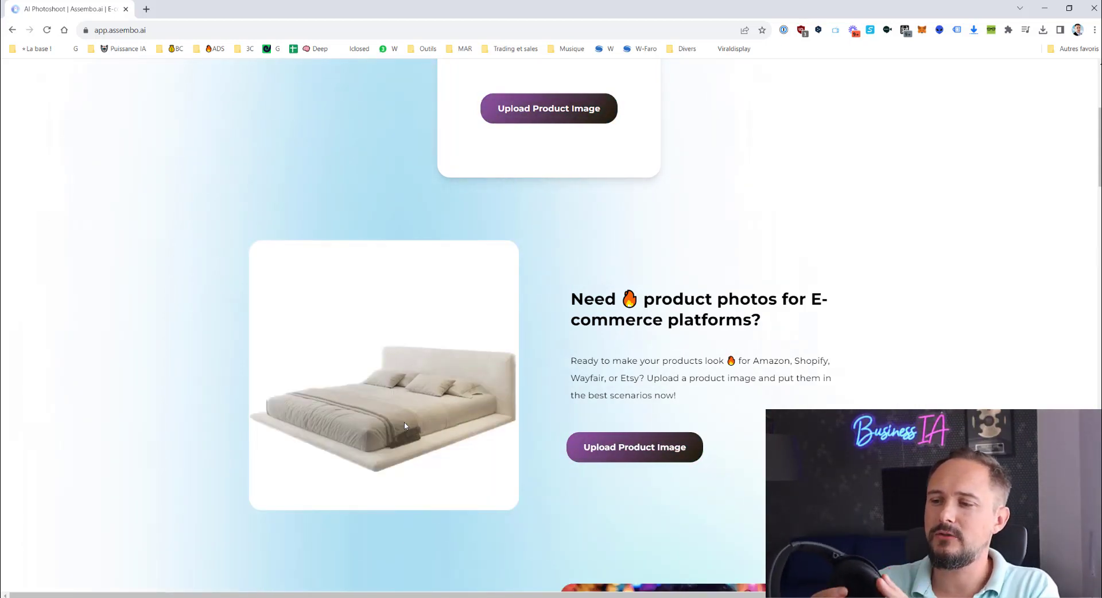
Open the pricing plans from the home page, review the subscription and pass options, and close them.
scroll(826, 123, up, 5)
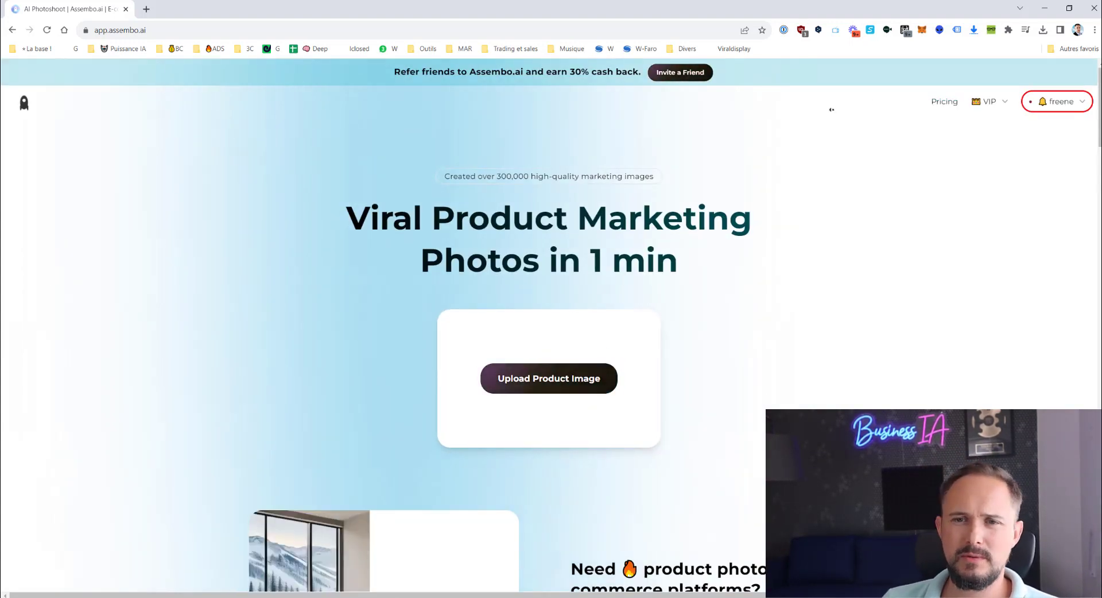
scroll(947, 110, down, 1)
middle_click(948, 108)
right_click(950, 102)
click(812, 113)
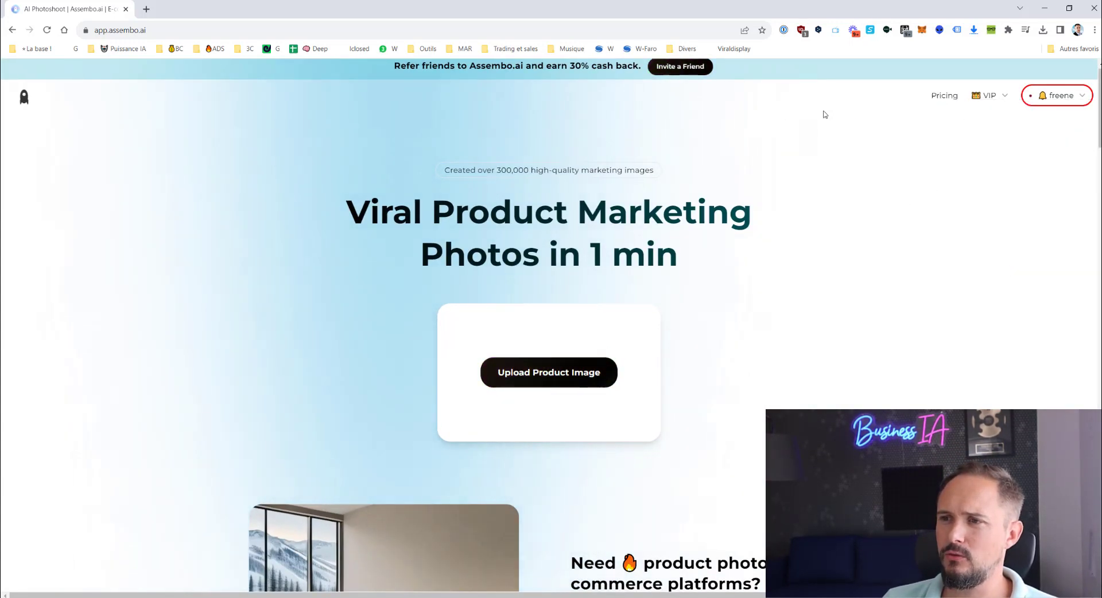
drag(824, 113, 949, 103)
click(946, 98)
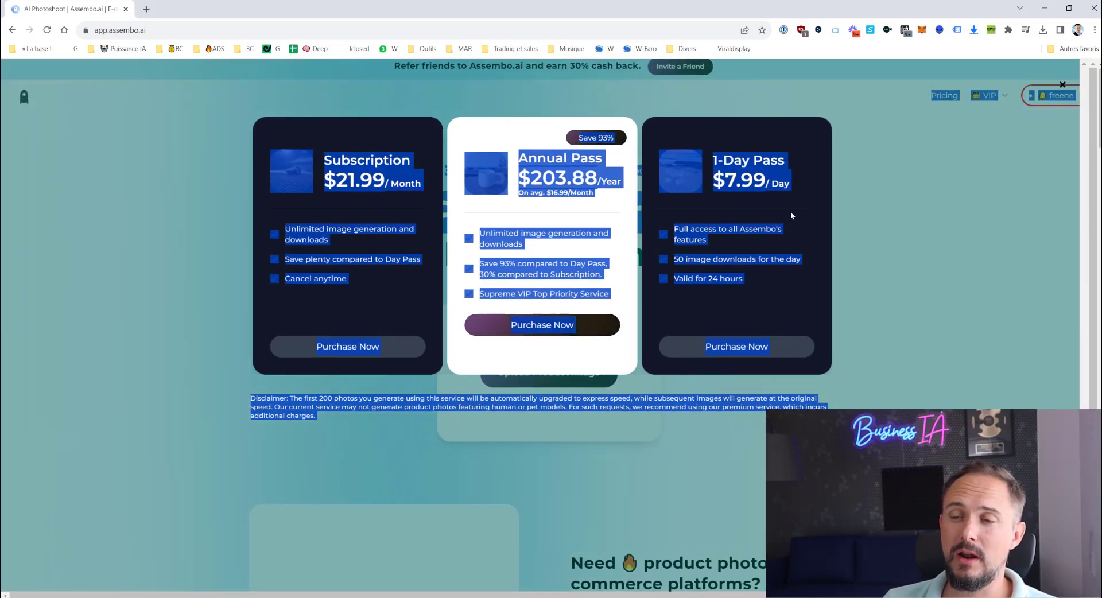
click(867, 229)
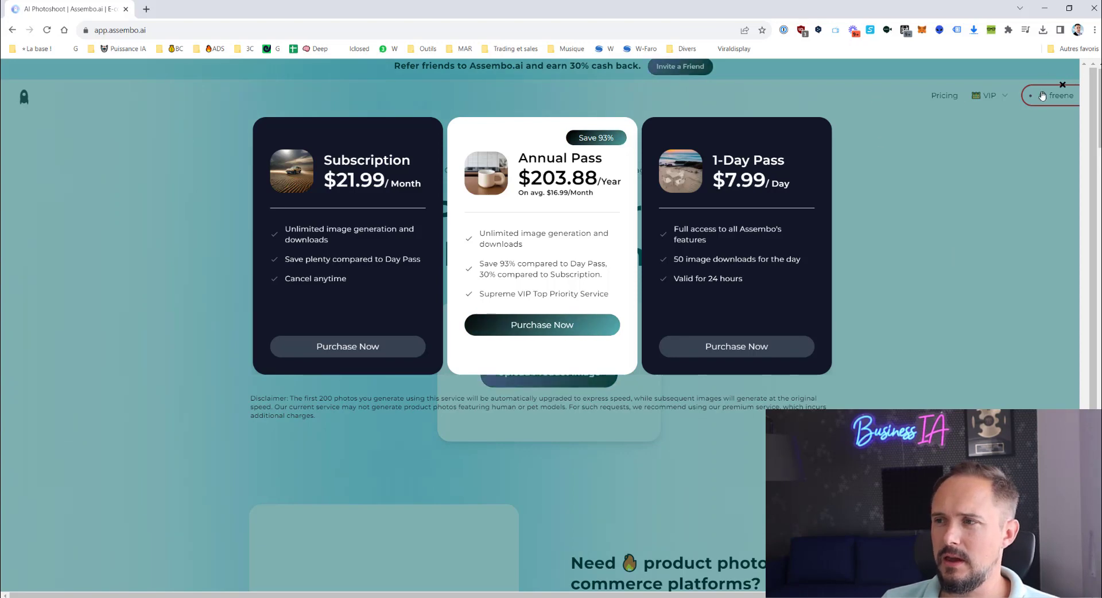
click(1060, 85)
Upload the headphones photo IMG_6168.jpg from the Téléchargements folder as the product image.
click(566, 379)
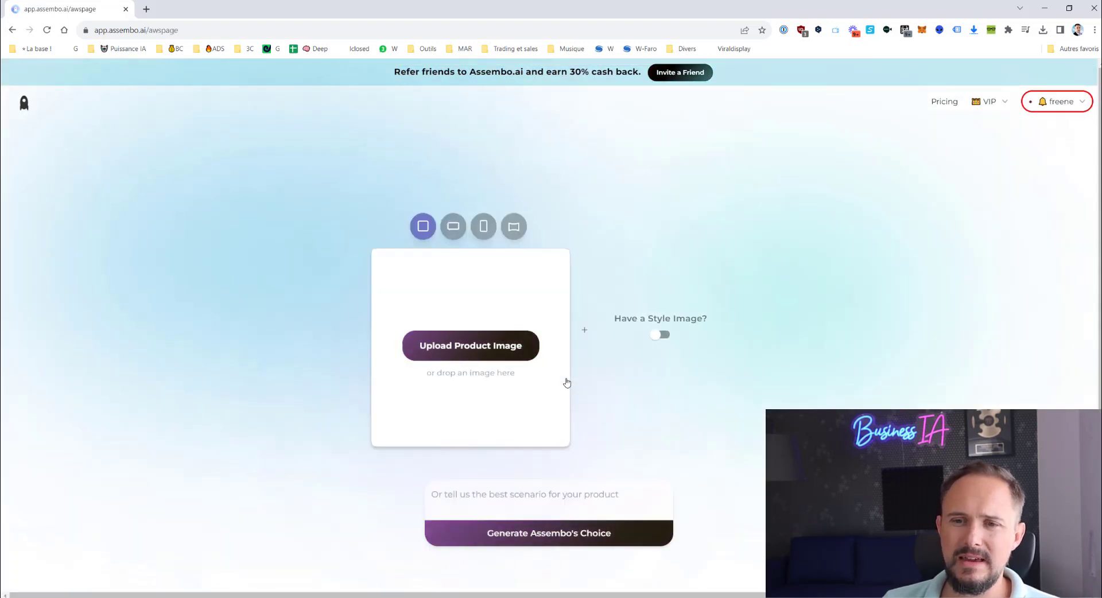
click(439, 355)
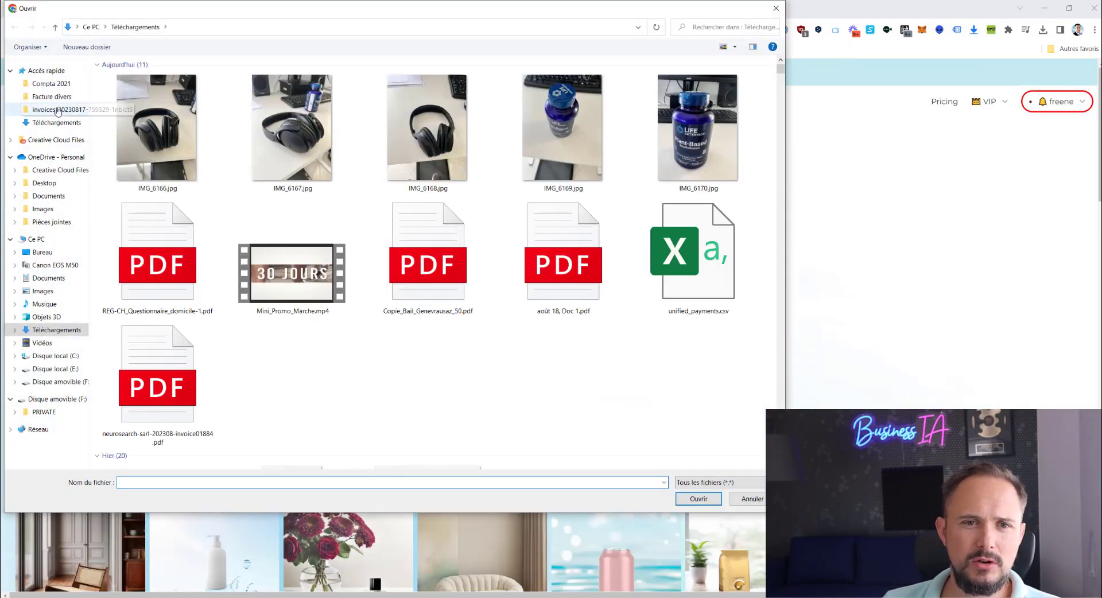
click(417, 136)
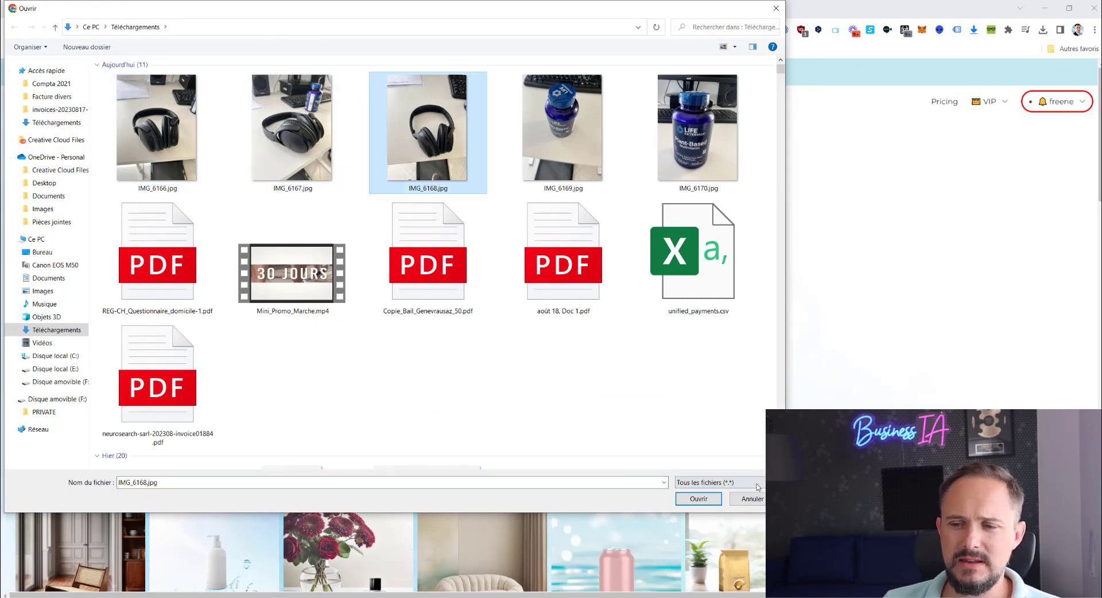
click(697, 499)
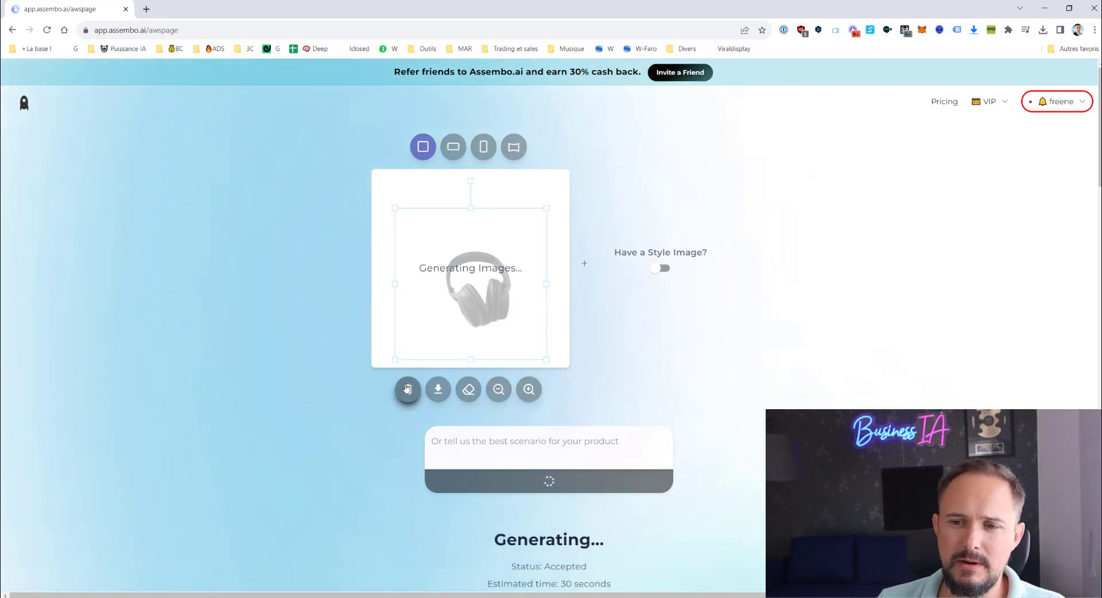
Pick the whisky bottle scene with warm beige light from the gallery as the style image and generate headphone images.
scroll(457, 286, down, 12)
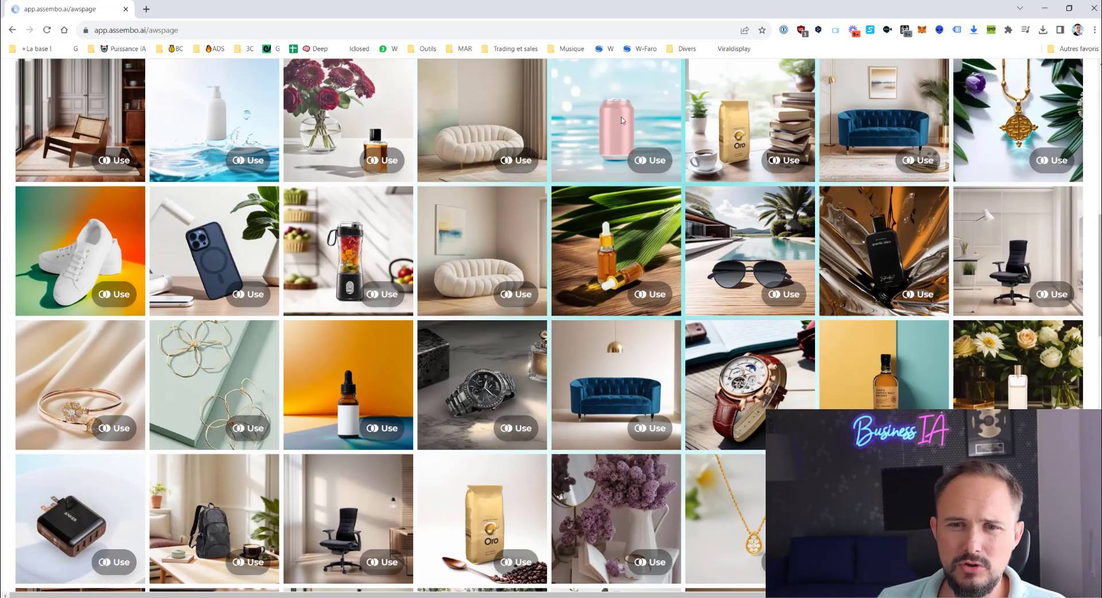
scroll(600, 304, down, 4)
scroll(527, 369, down, 5)
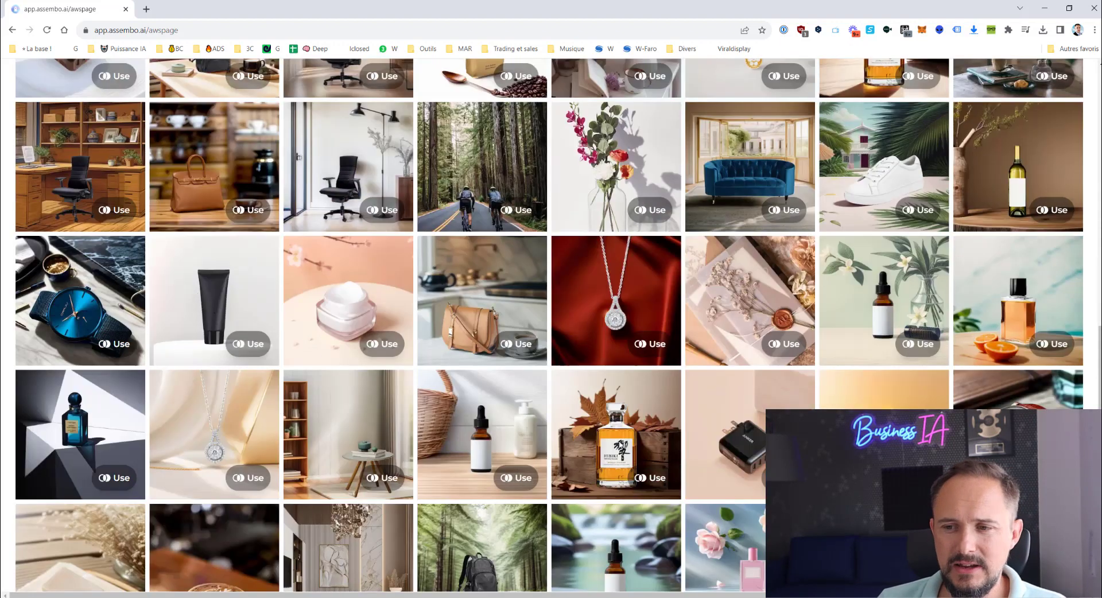
scroll(800, 406, up, 5)
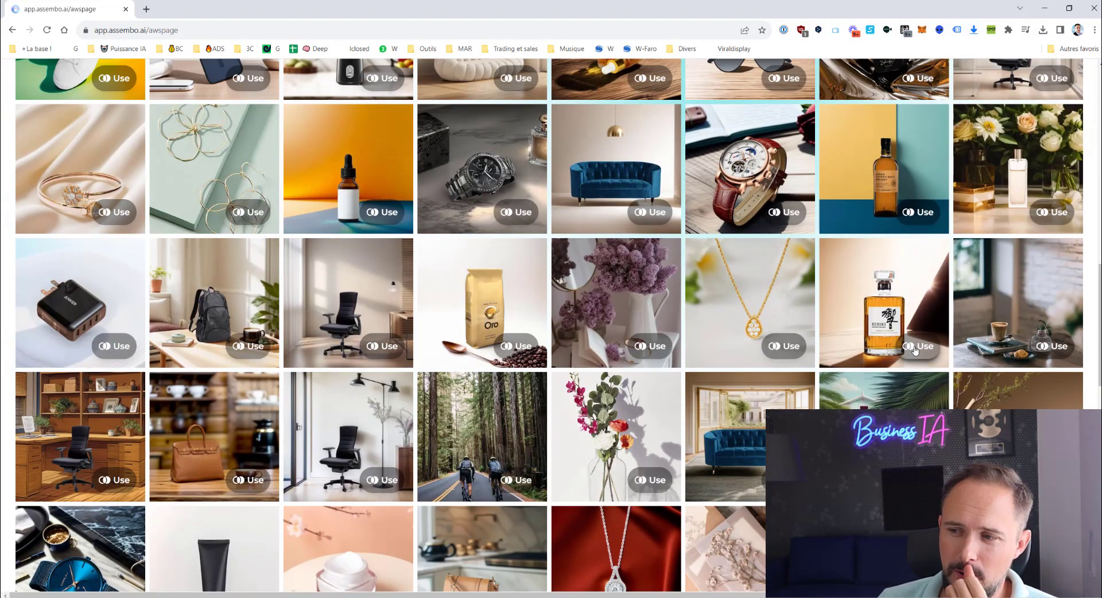
click(916, 347)
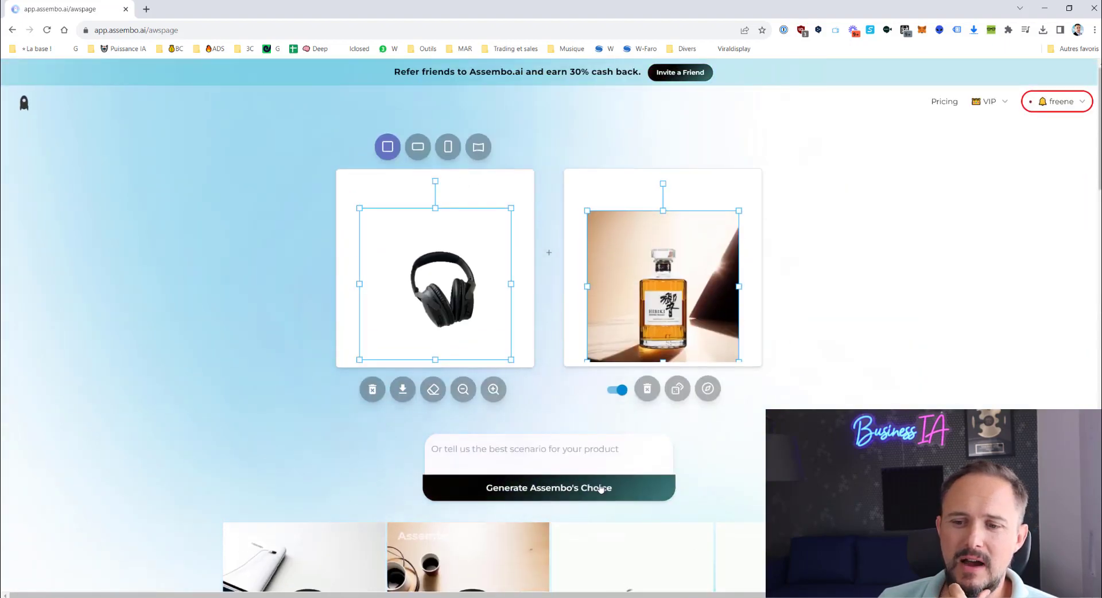
click(564, 492)
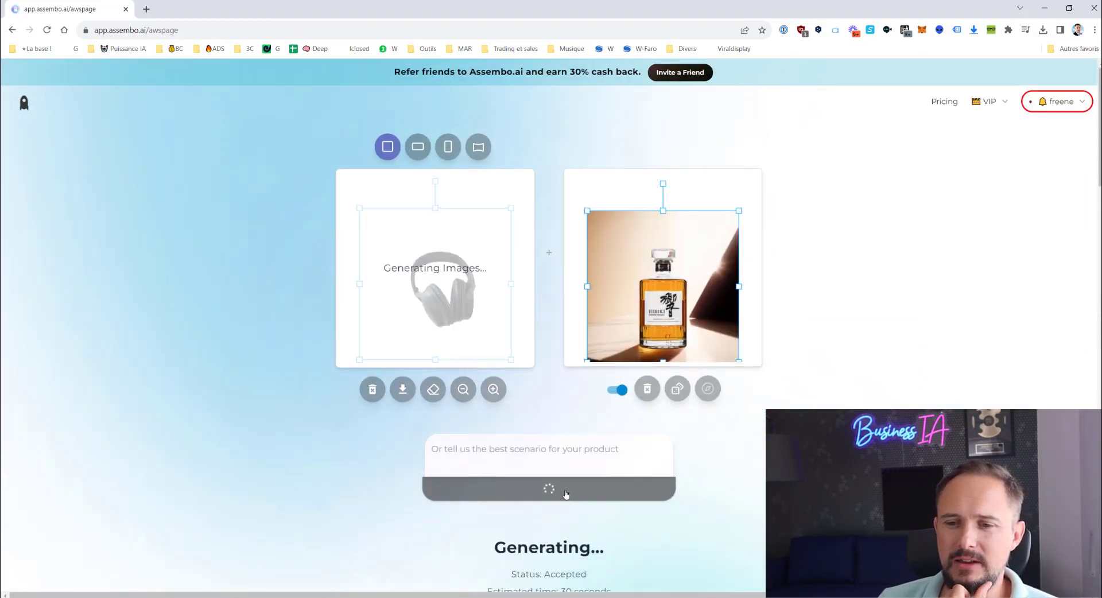
Compare the generated headphone images with the original product and style images.
scroll(566, 494, down, 4)
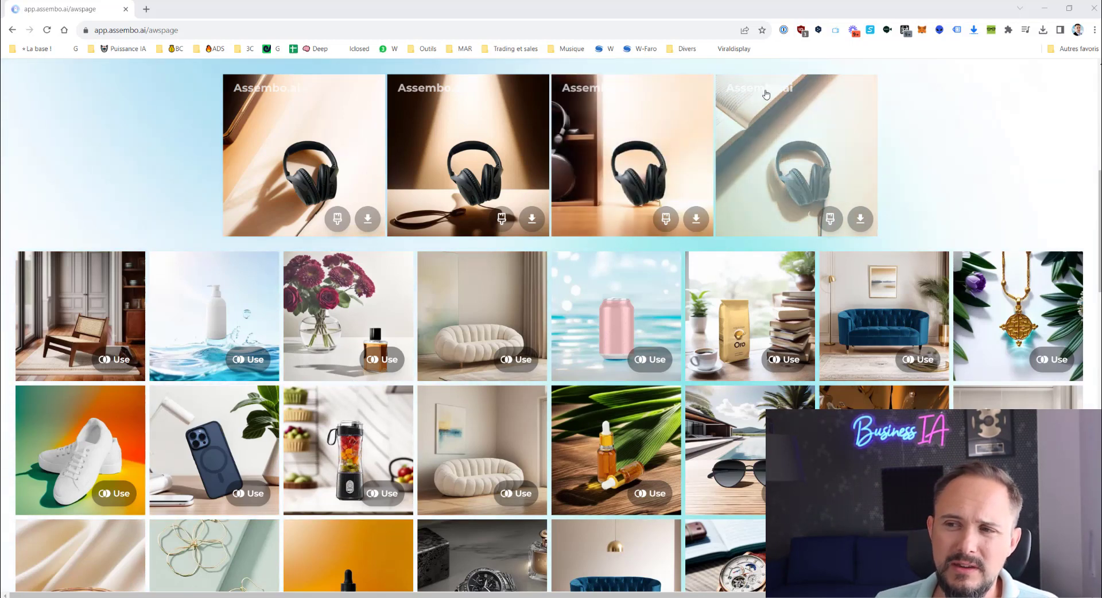
scroll(697, 196, up, 5)
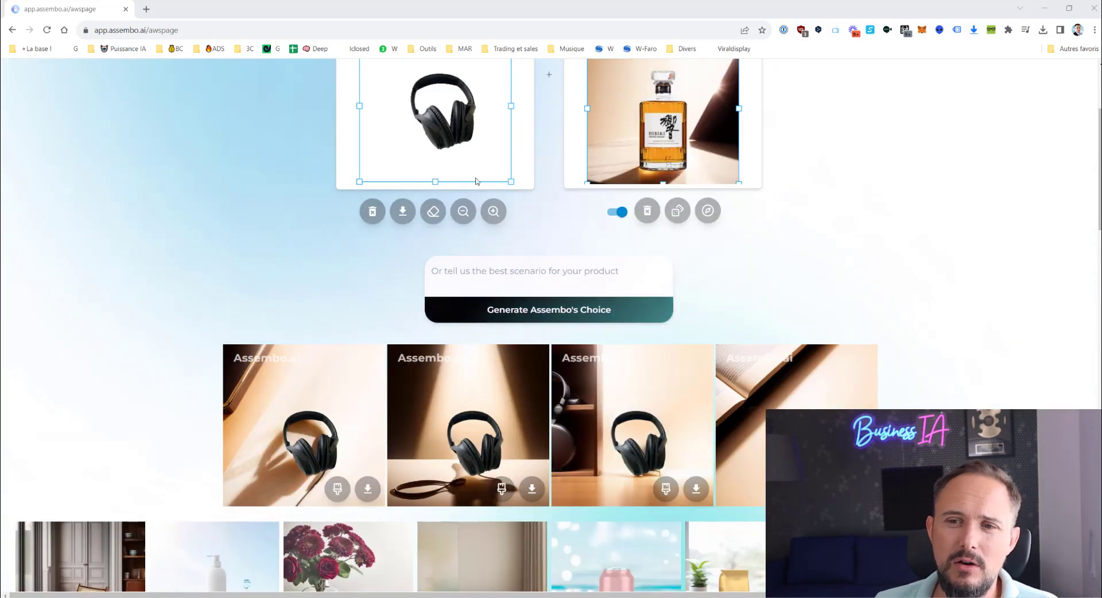
scroll(459, 215, up, 2)
scroll(459, 216, down, 5)
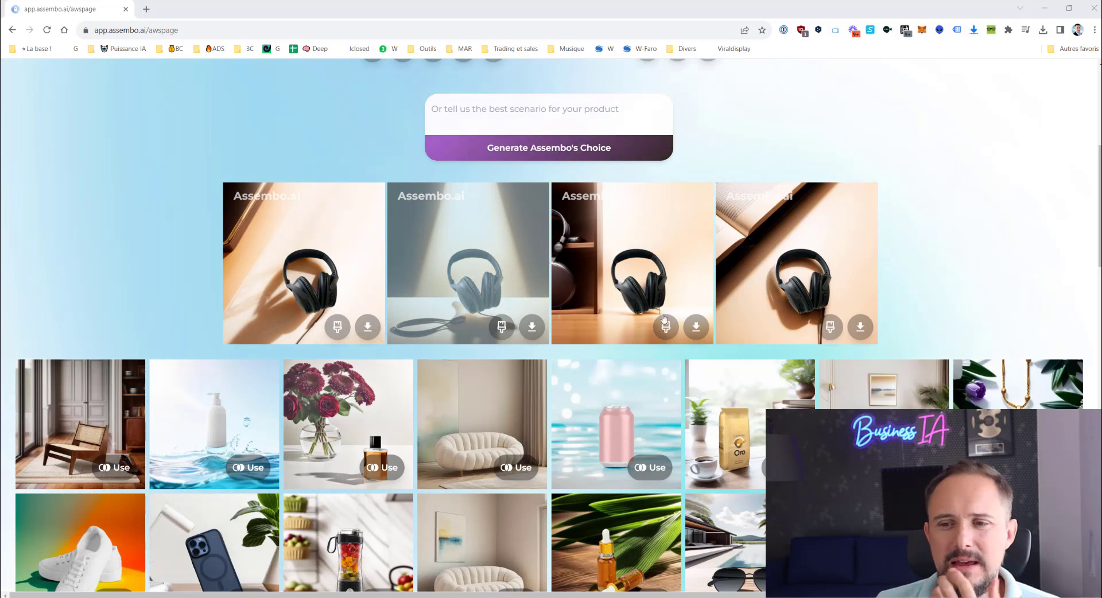
scroll(656, 278, up, 2)
scroll(655, 277, up, 5)
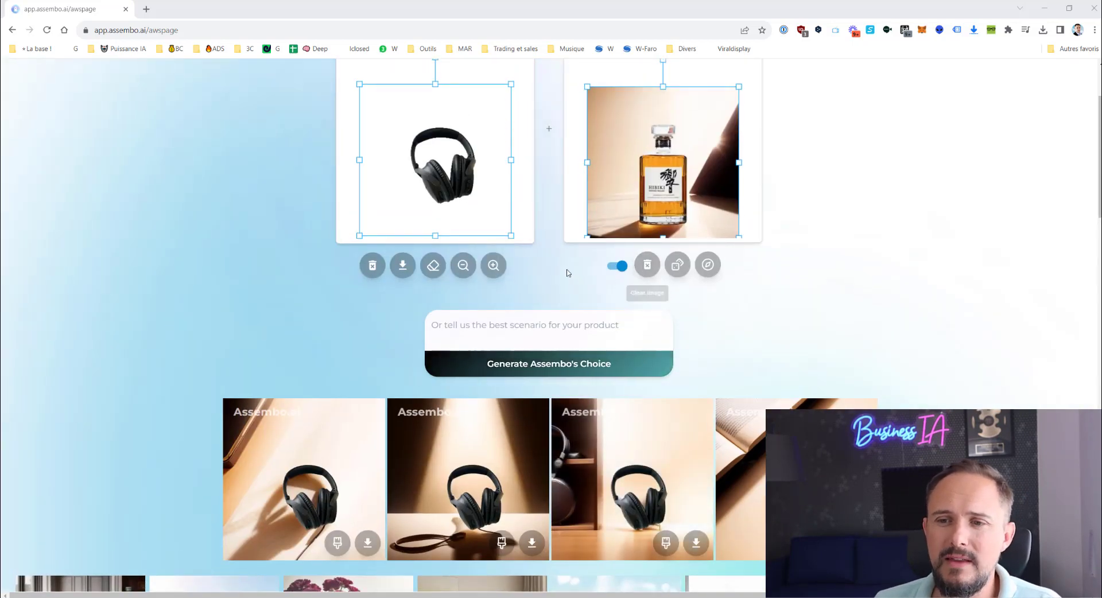
Reload the generator page and upload the vitamin bottle photo IMG_6170.jpg from the Téléchargements folder as the product image.
click(316, 27)
key(Return)
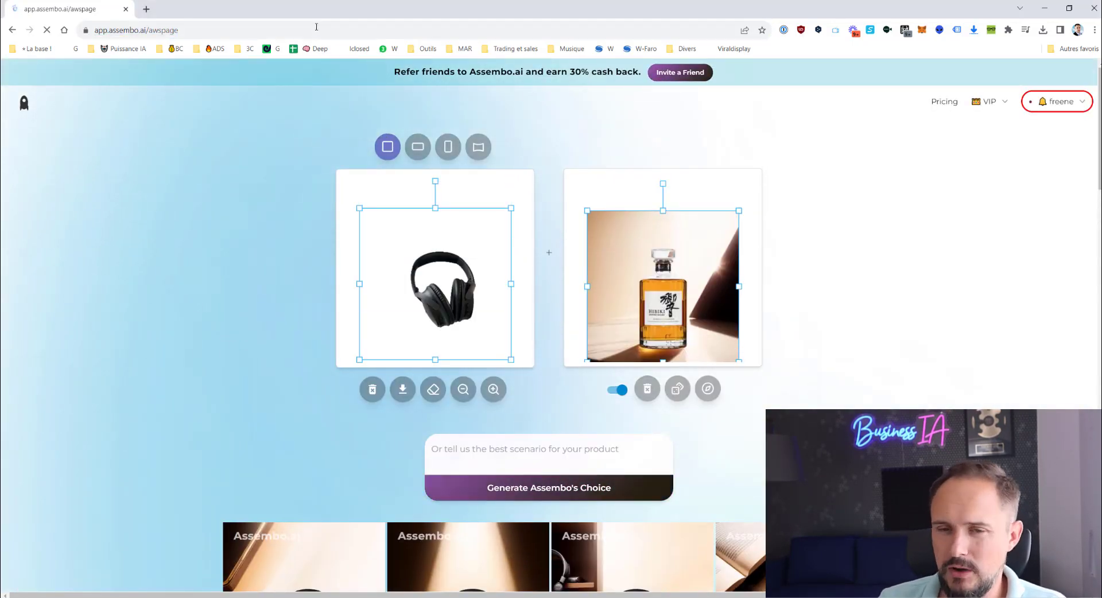
click(470, 248)
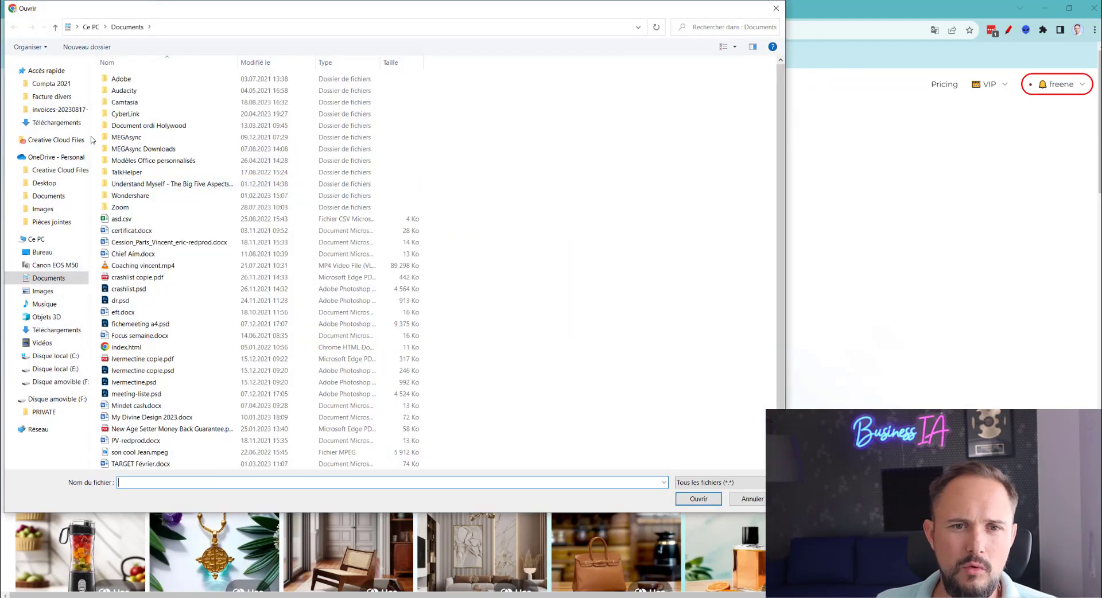
click(66, 123)
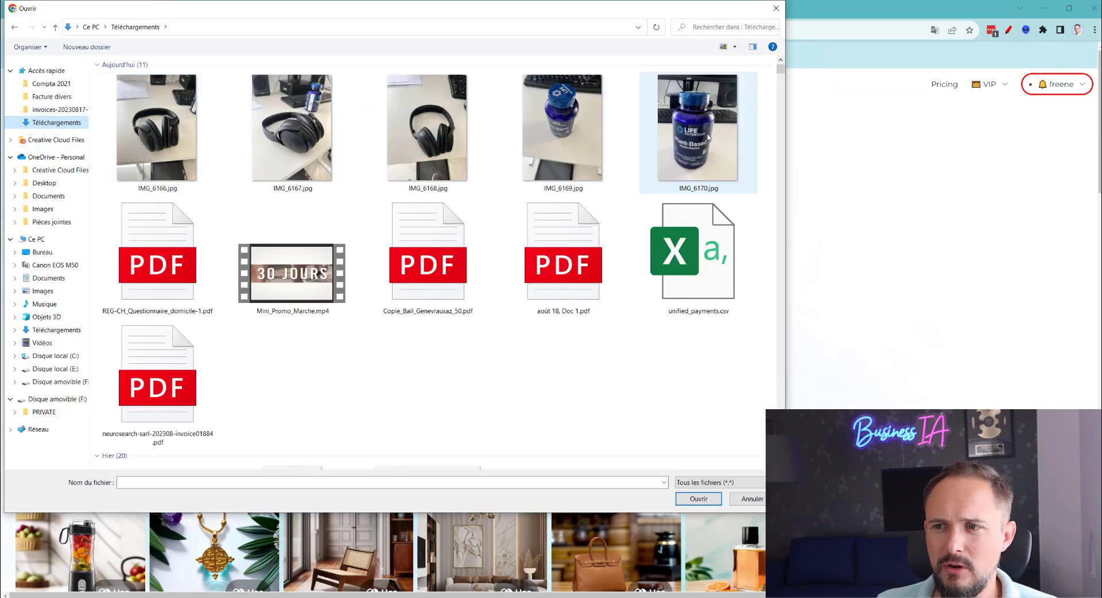
click(707, 137)
click(700, 499)
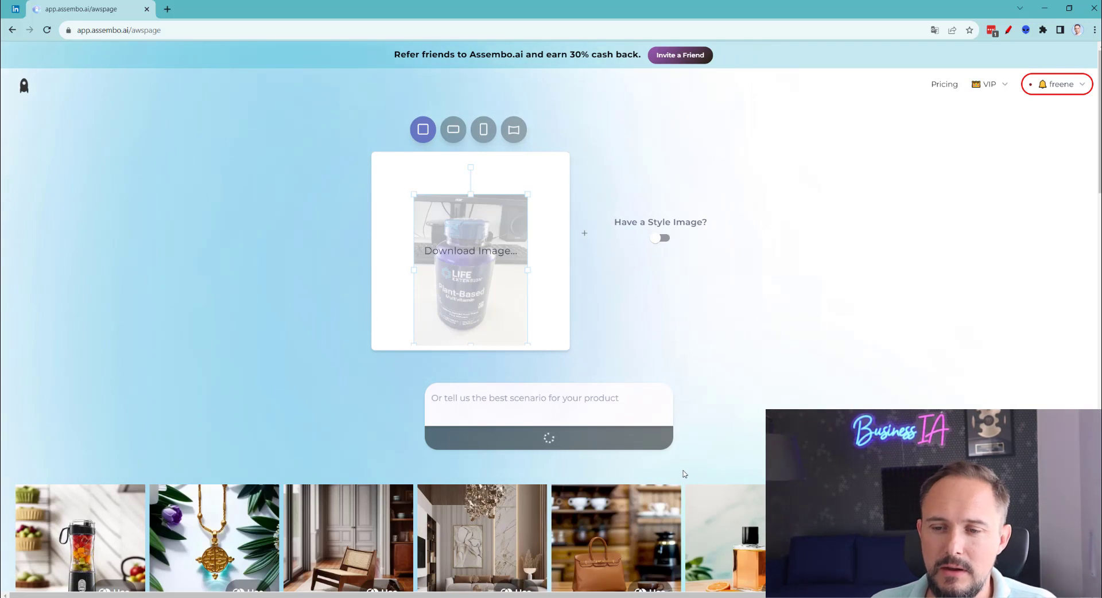
Generate vitamin bottle images with the custom scenario "in a pharmacy" and look over the results.
click(554, 419)
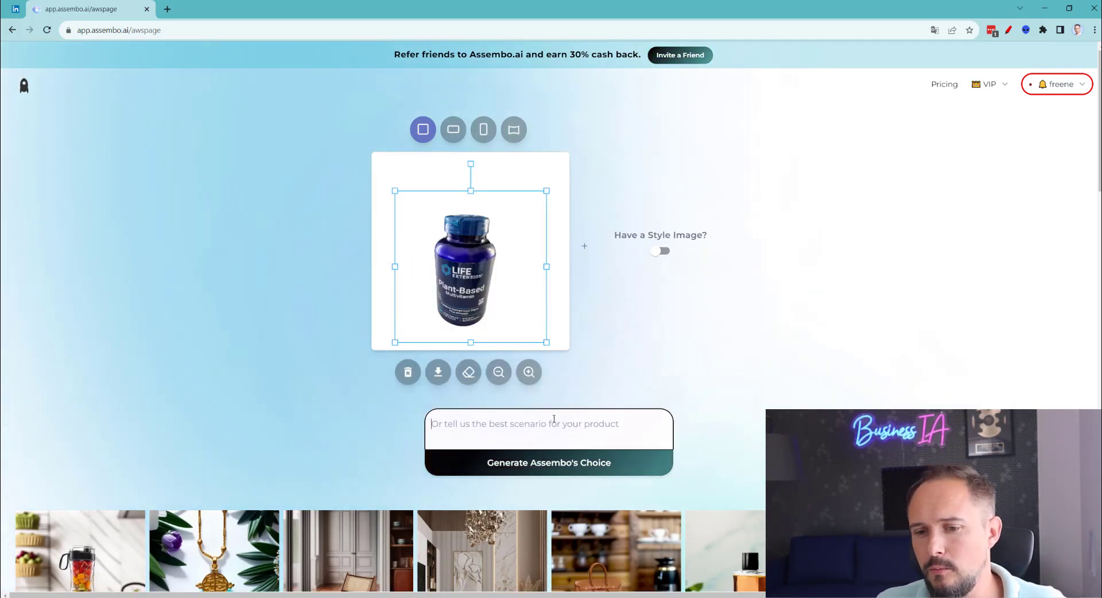
text(in a ph)
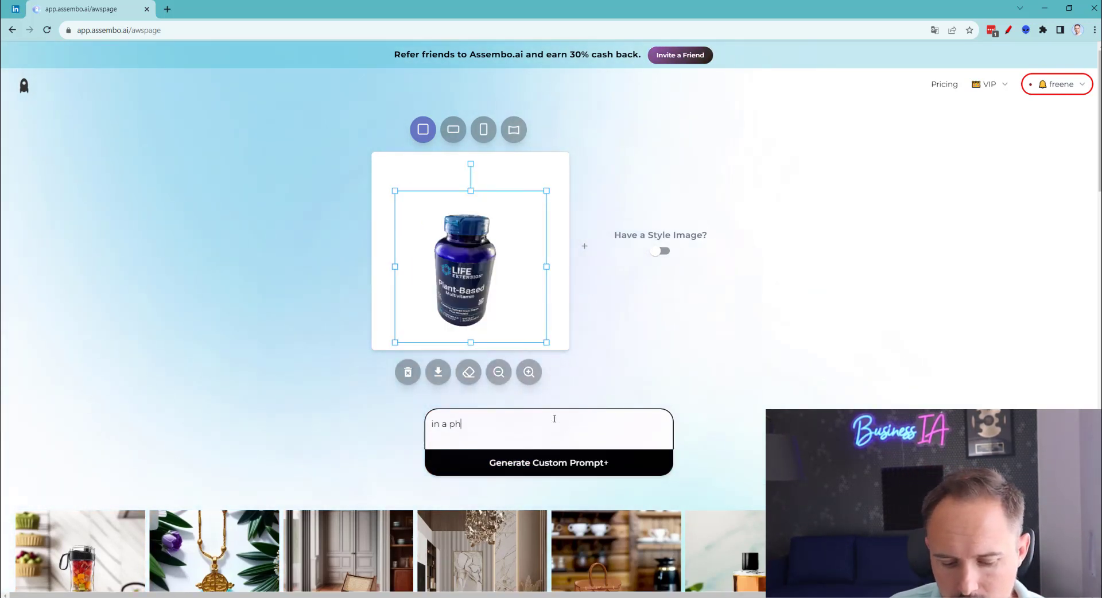
text(armacy)
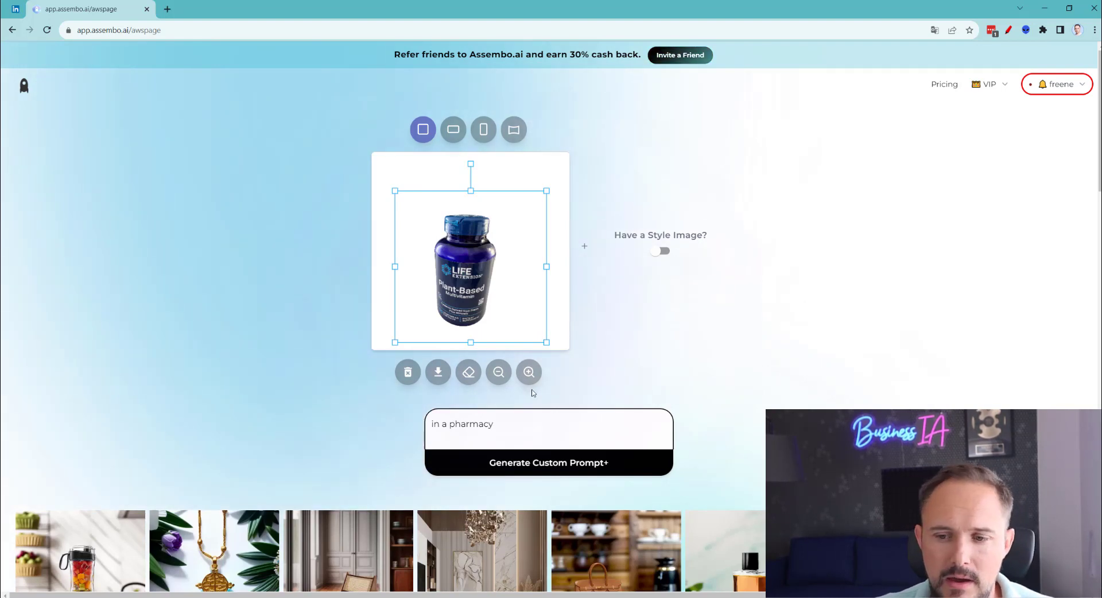
click(540, 469)
scroll(538, 453, down, 4)
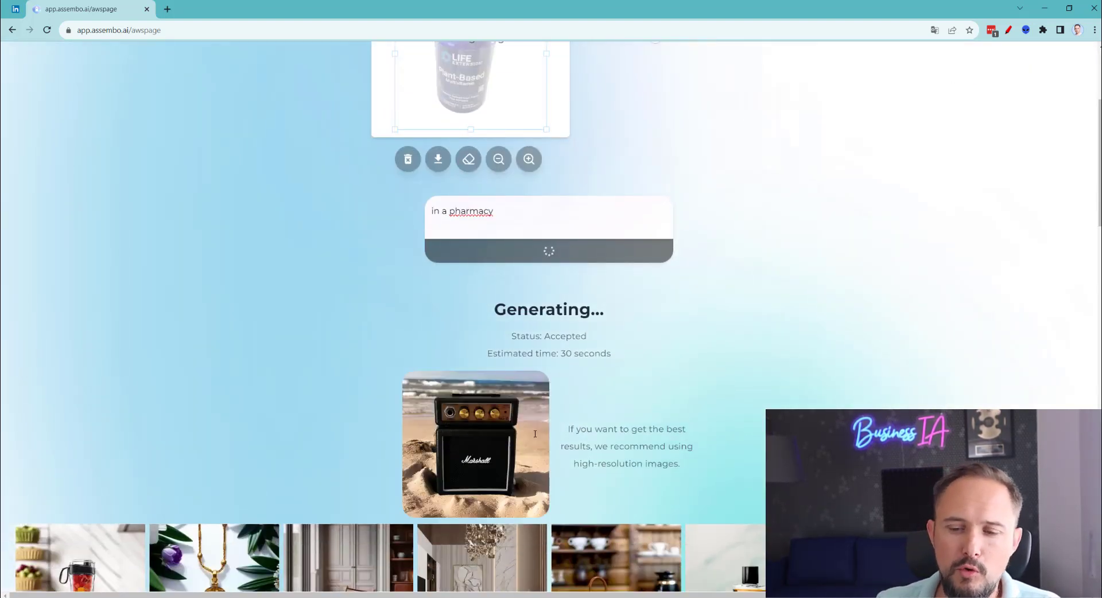
scroll(549, 418, up, 2)
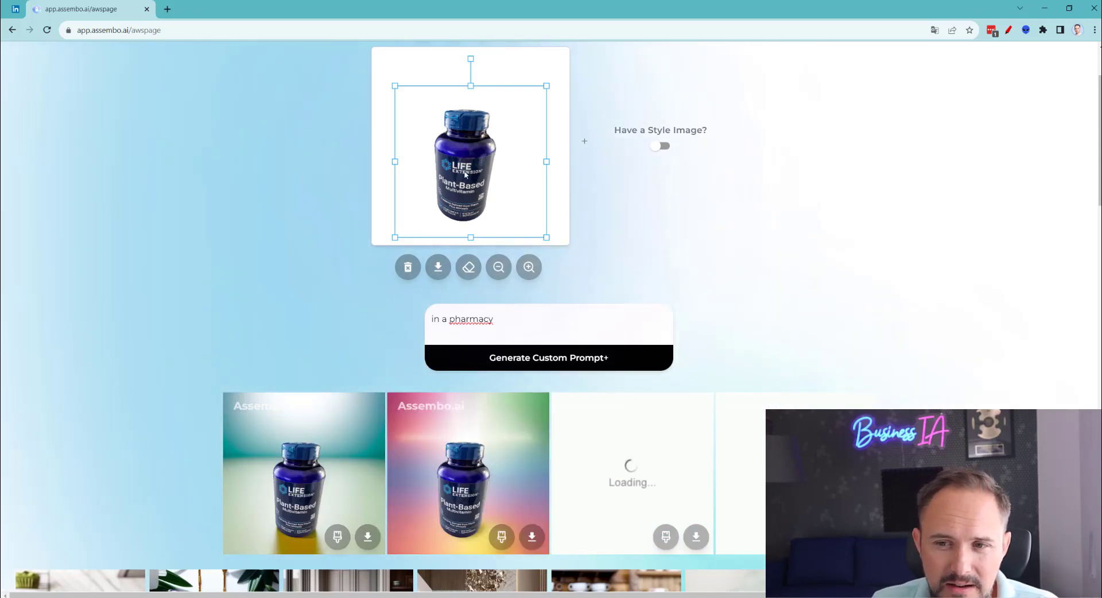
scroll(763, 290, down, 2)
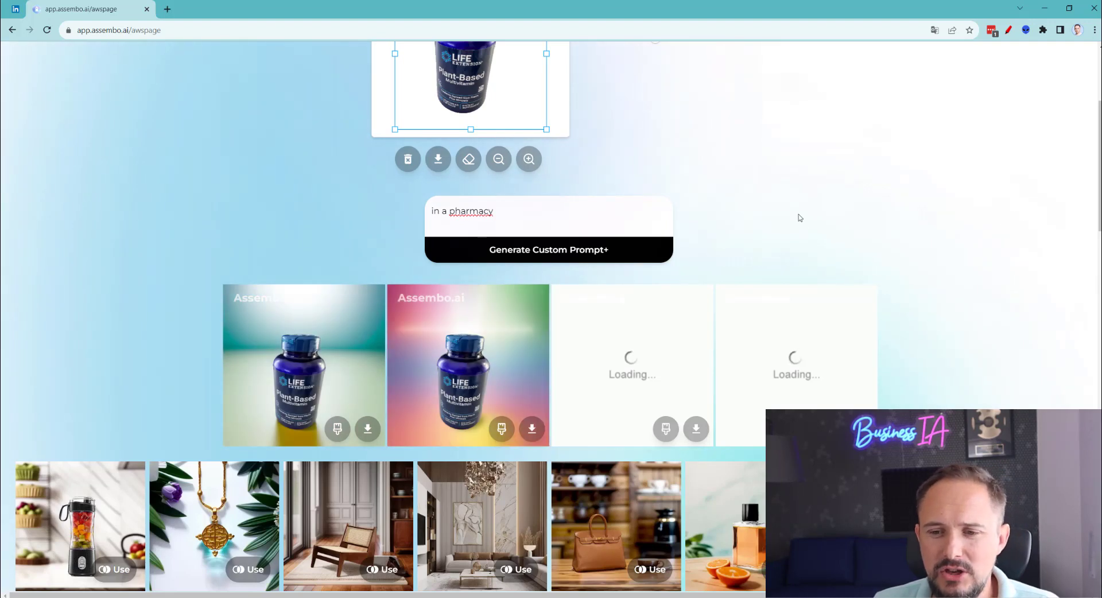
Generate new vitamin bottle images using the brown handbag café scene as the style image, with the scenario prompt cleared.
scroll(338, 352, down, 6)
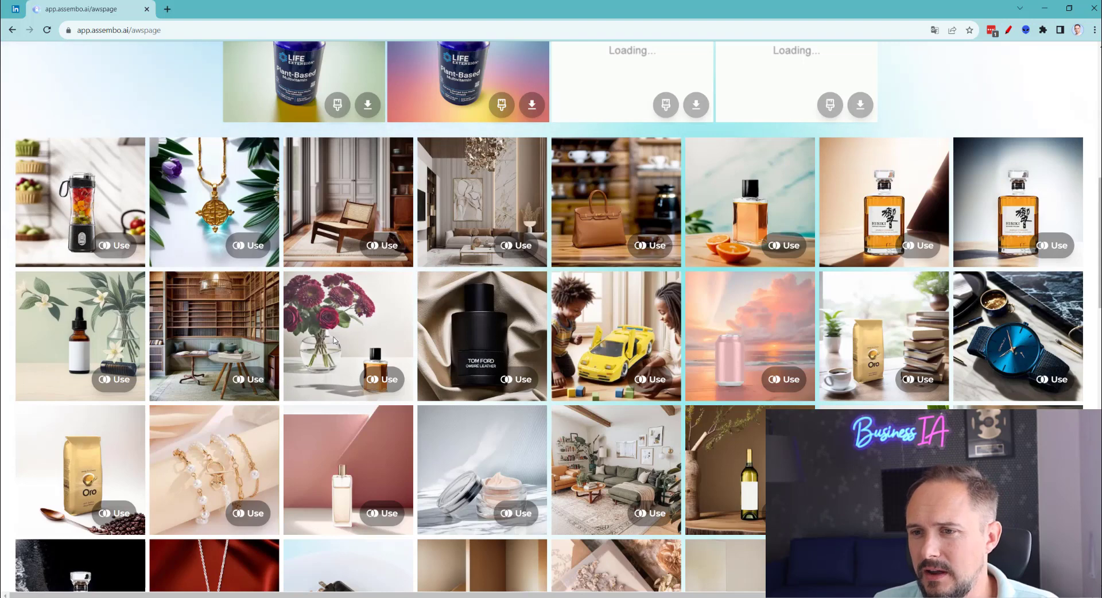
click(651, 246)
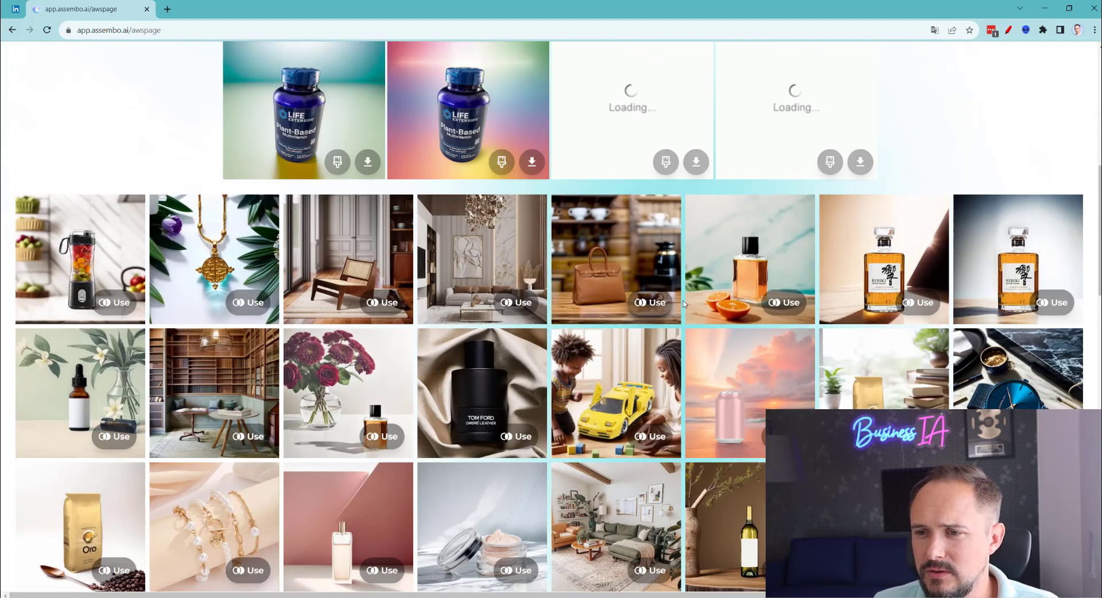
key(ctrl+a)
key(BackSpace)
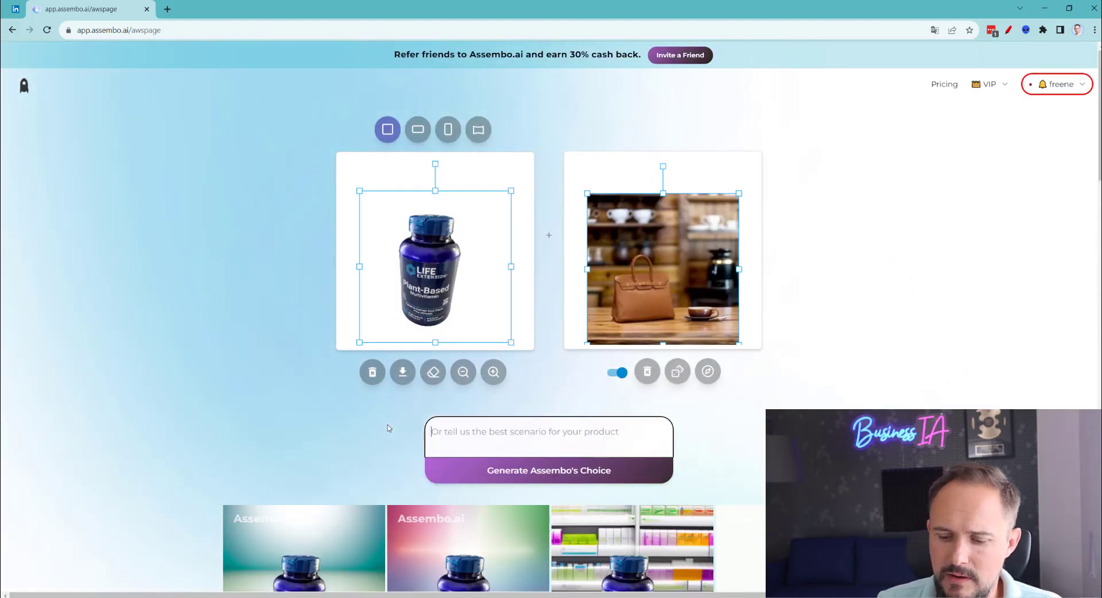
scroll(656, 501, down, 4)
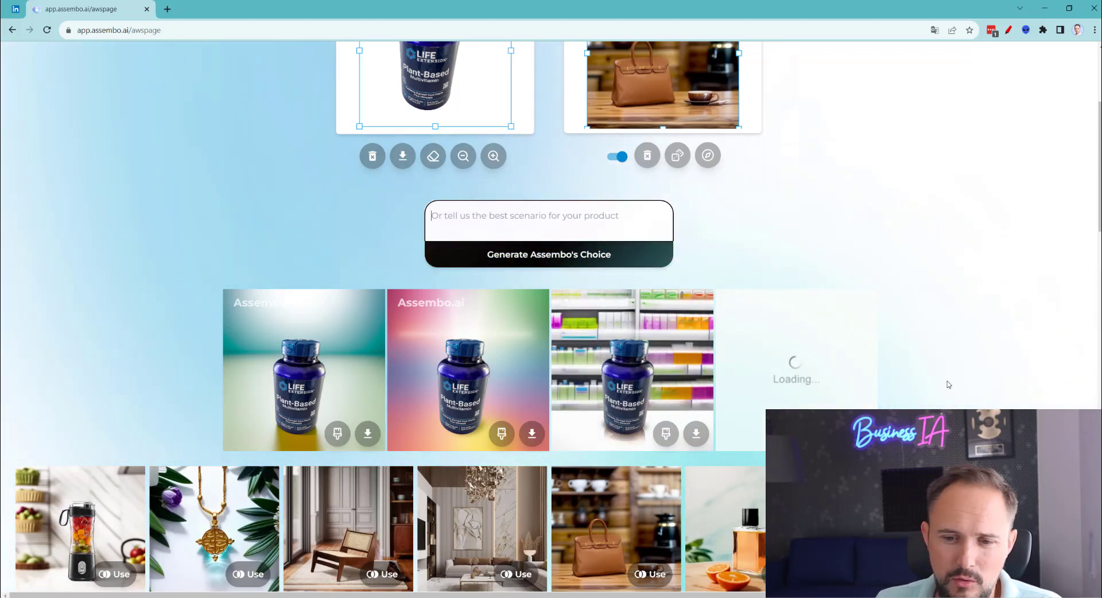
click(588, 255)
scroll(588, 257, down, 1)
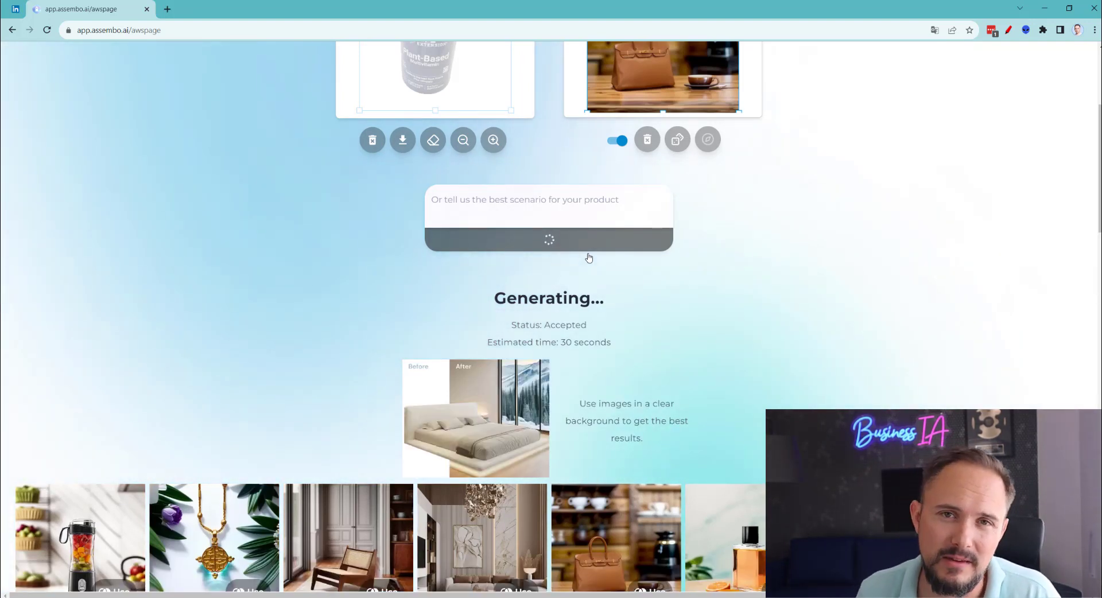
scroll(588, 257, up, 3)
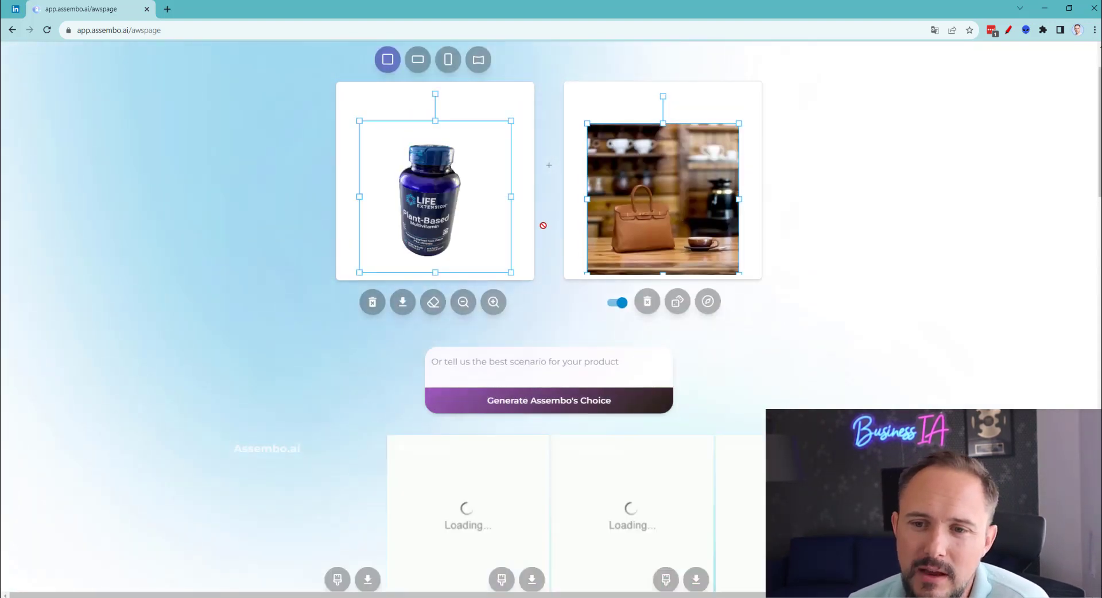
scroll(667, 103, down, 2)
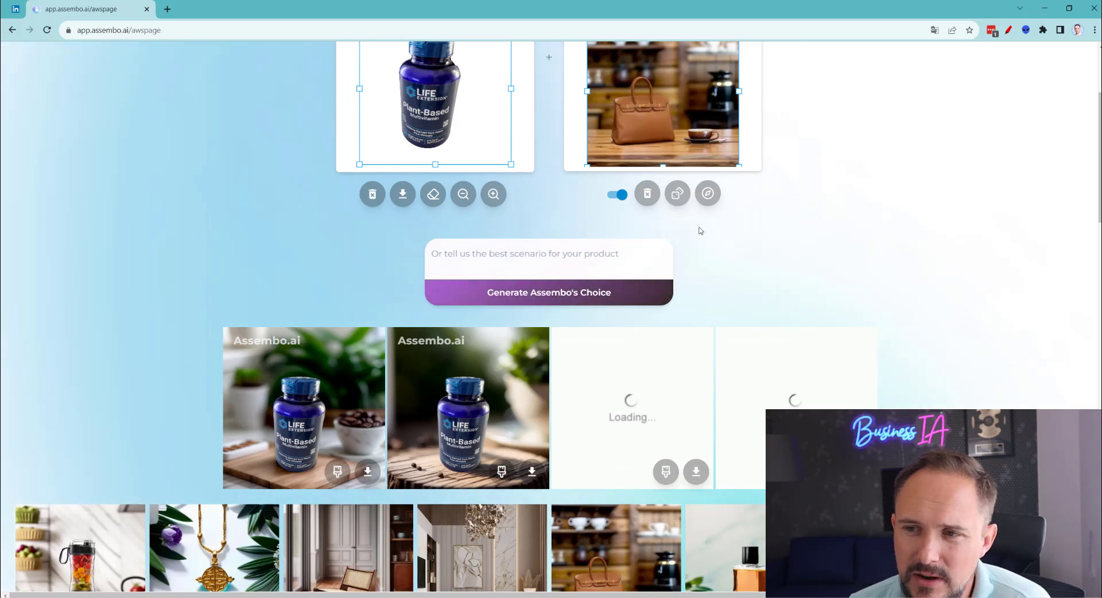
scroll(699, 226, up, 1)
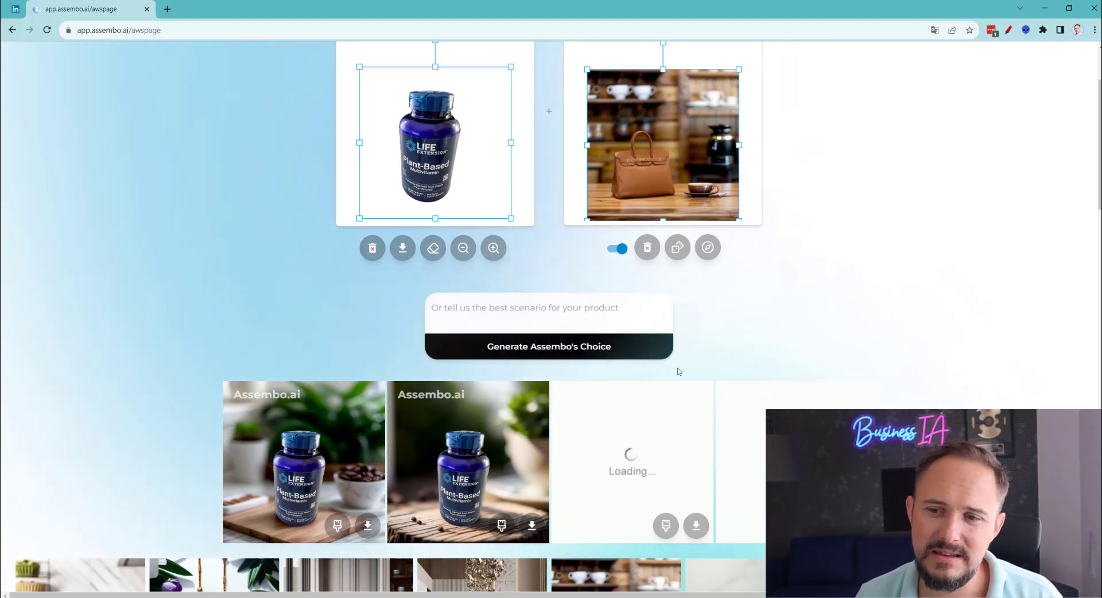
Review the vitamin bottle images being generated in the café handbag style, along with the style image gallery.
scroll(575, 466, down, 5)
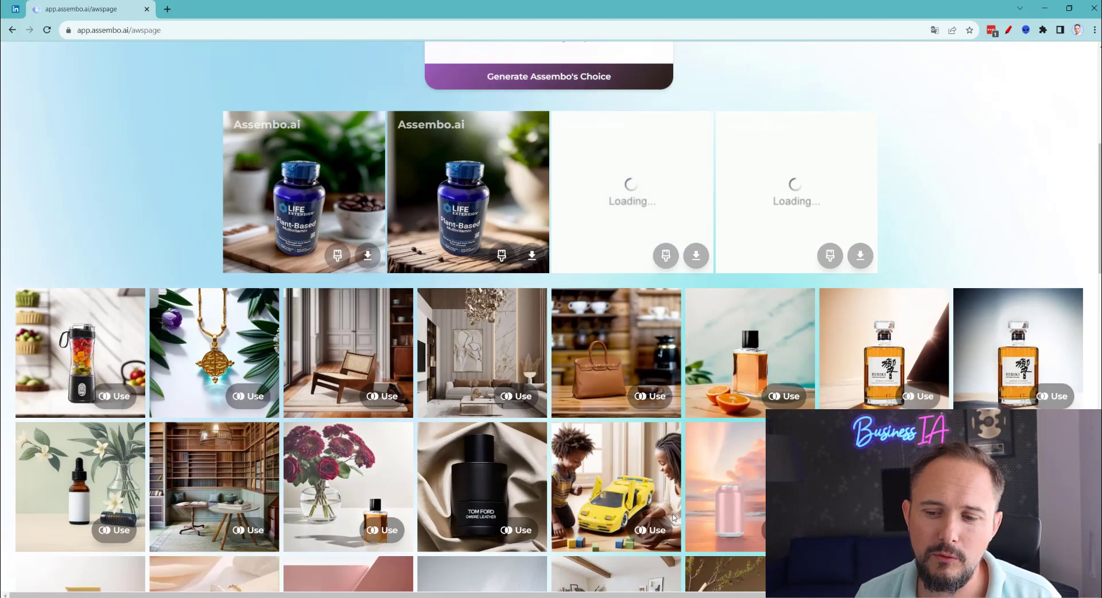
scroll(511, 325, up, 2)
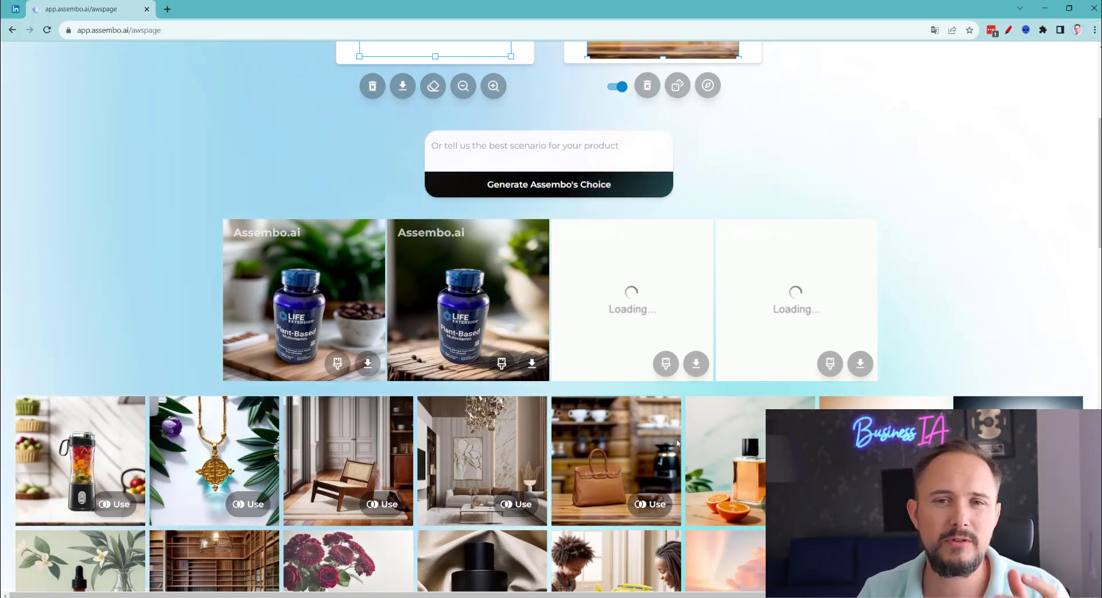
scroll(702, 449, up, 5)
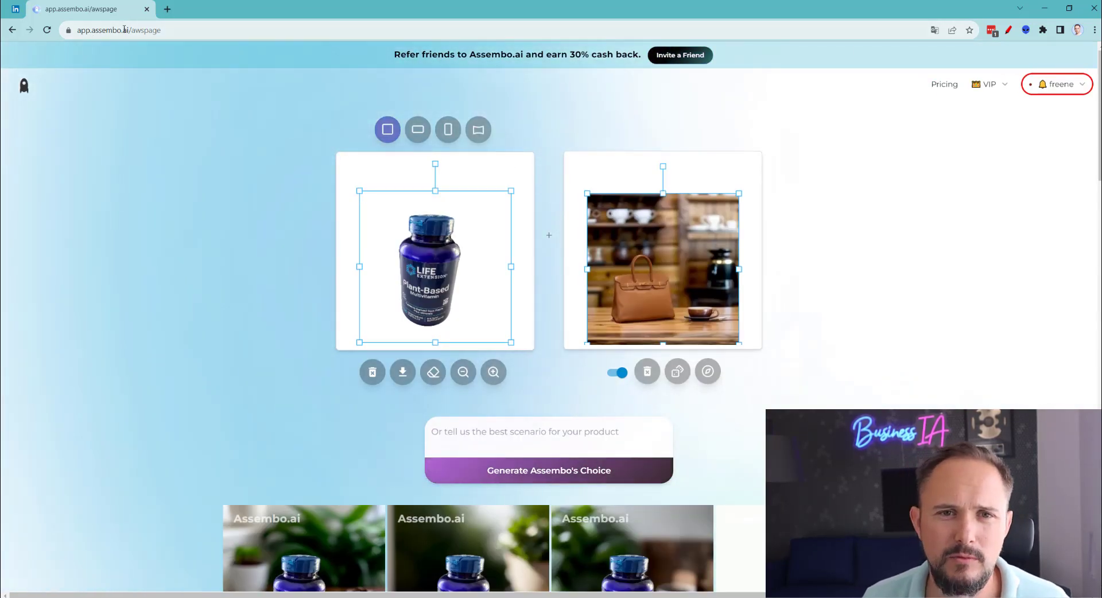
drag(153, 30, 81, 23)
key(ctrl+c)
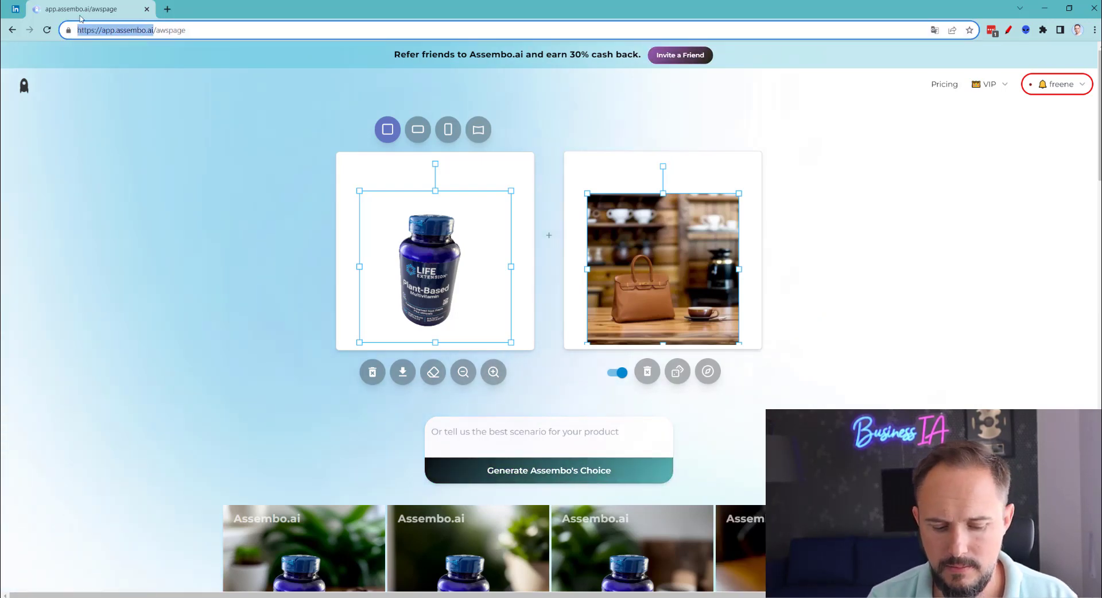
key(ctrl+shift+n)
key(ctrl+v)
key(Return)
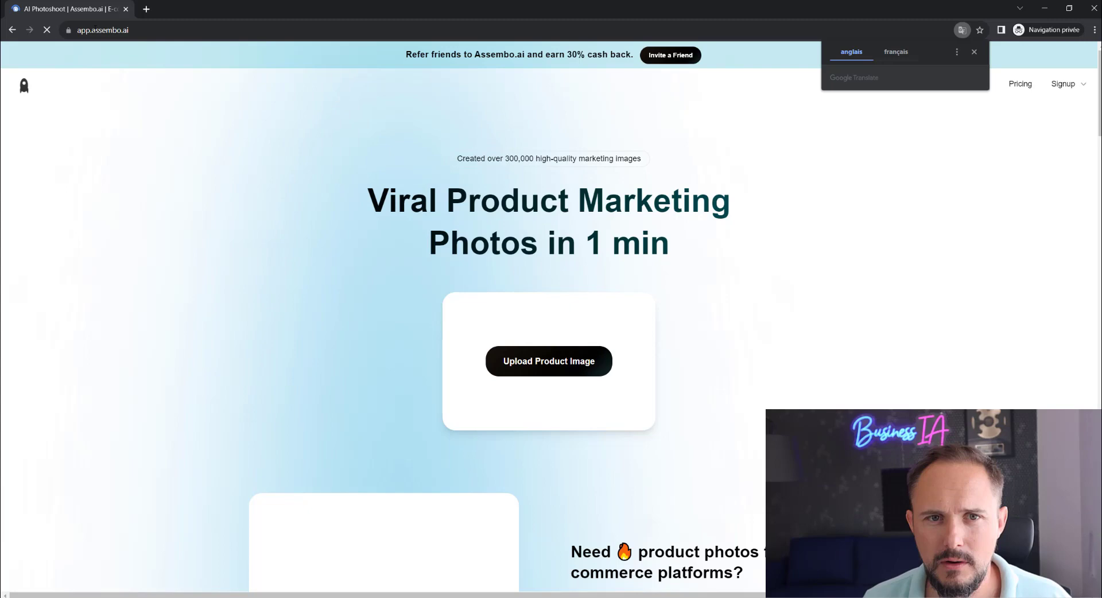
drag(95, 30, 59, 30)
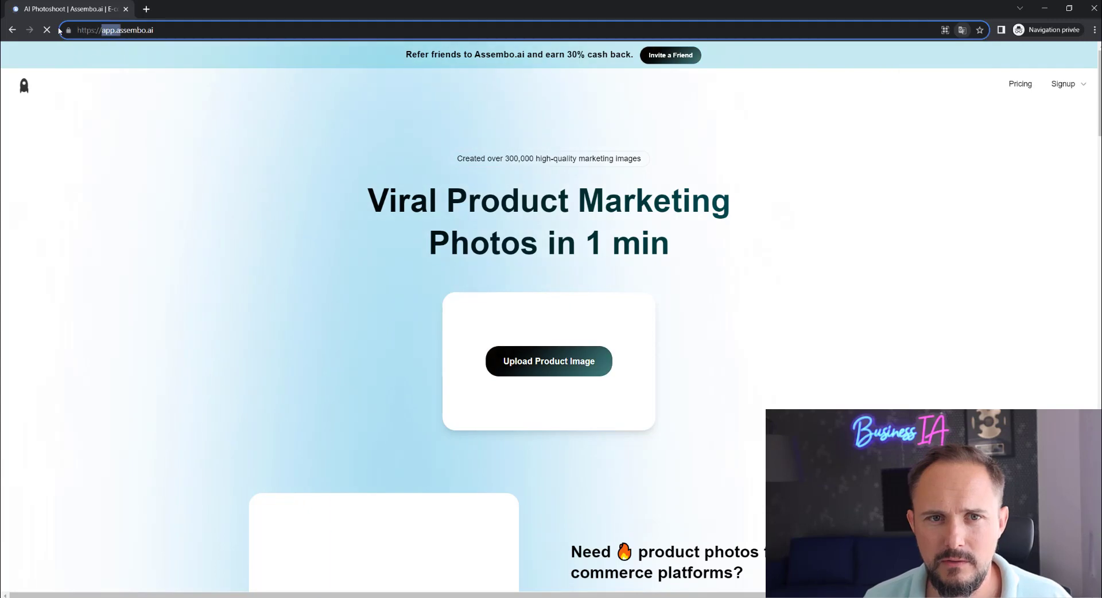
Look through the Assembo.ai home page's lifestyle photo offer and its user testimonials with before-and-after examples and prompts.
scroll(697, 173, down, 12)
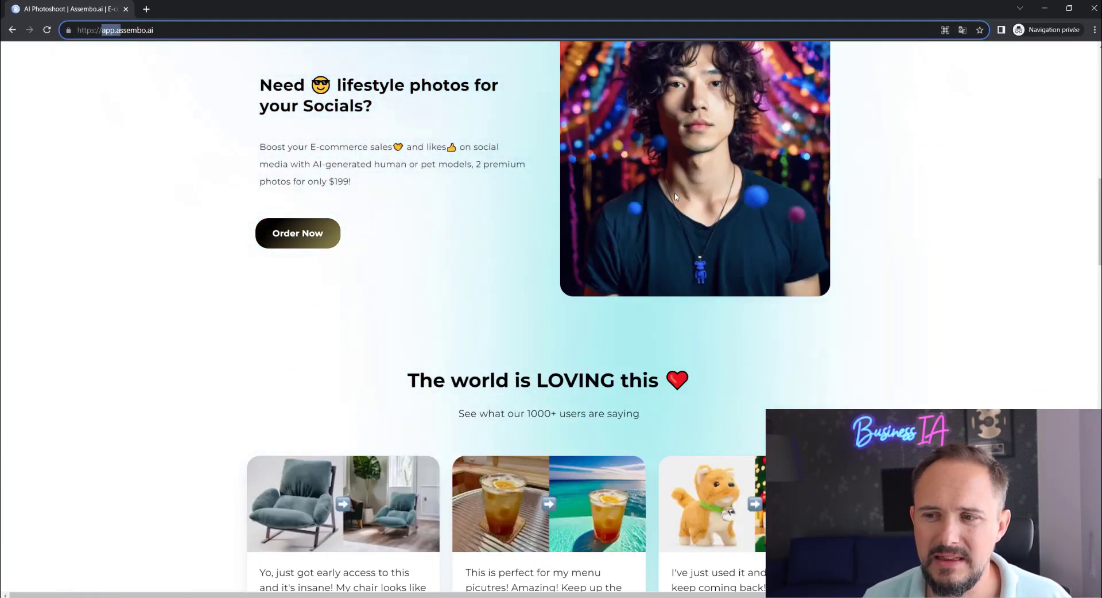
scroll(714, 236, down, 4)
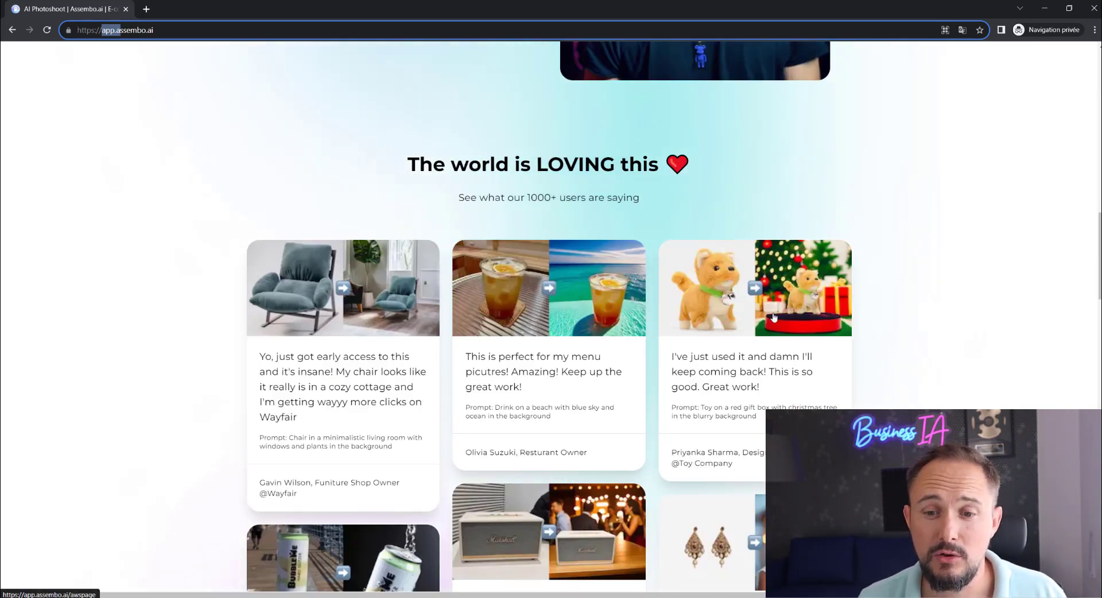
scroll(800, 365, down, 5)
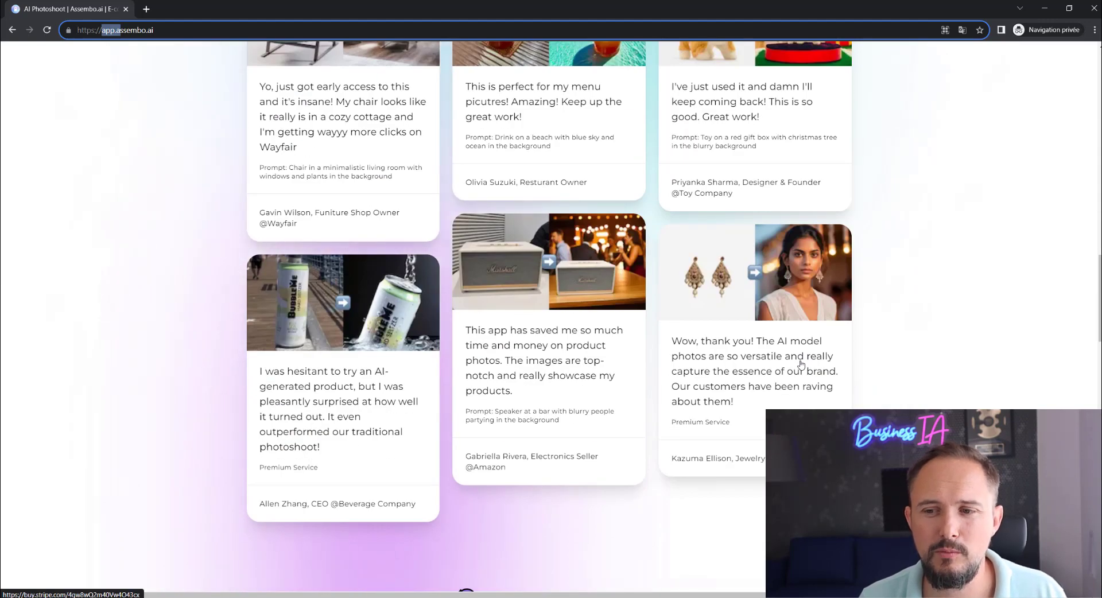